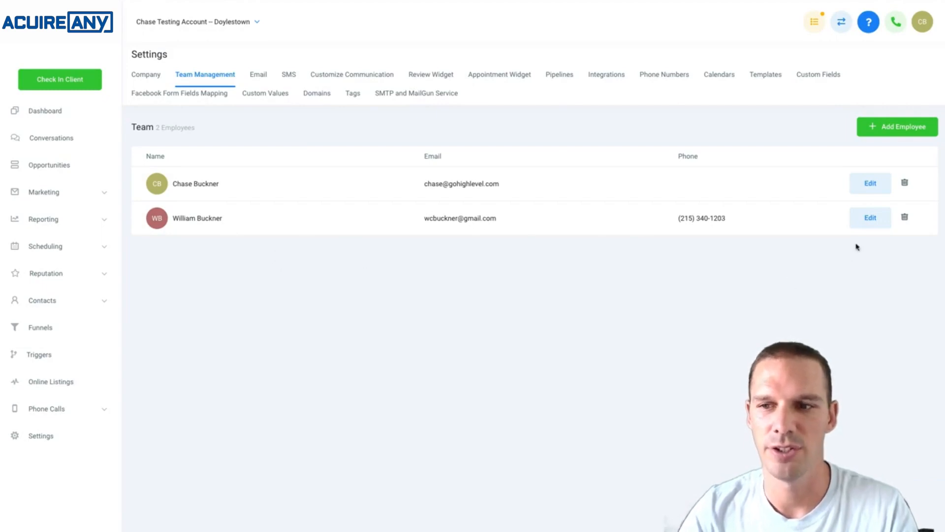
Disable Reviews, Lead value, Adwords Reporting, Marketing, Triggers, Campaigns and Funnels permissions for the second employee, save, and open the dashboard in that employee's session
{"action": "left_click", "coordinate": [870, 220]}
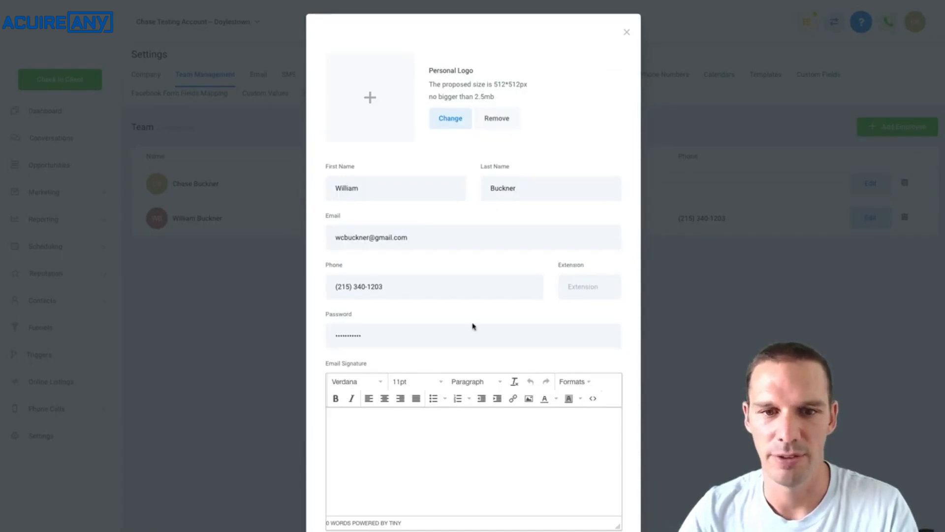
{"action": "scroll", "coordinate": [473, 325], "scroll_direction": "down", "scroll_amount": 8}
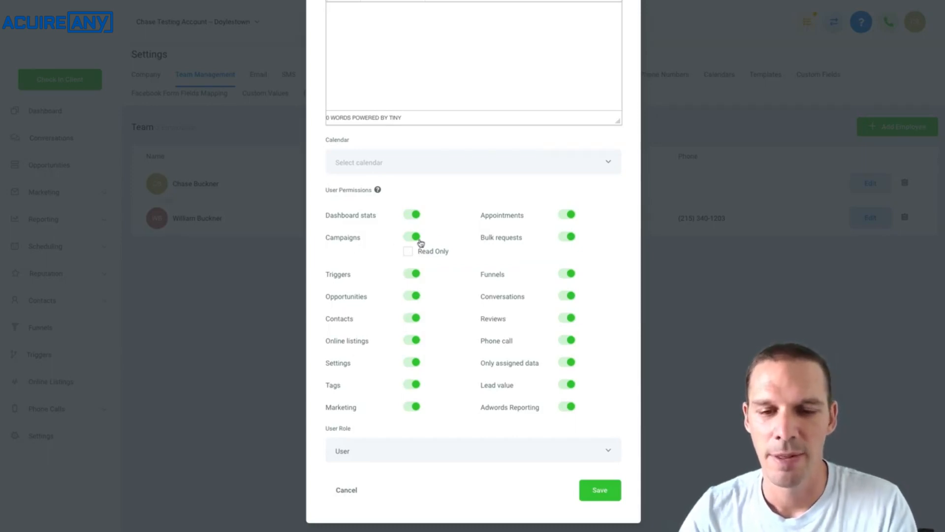
{"action": "left_click", "coordinate": [566, 318]}
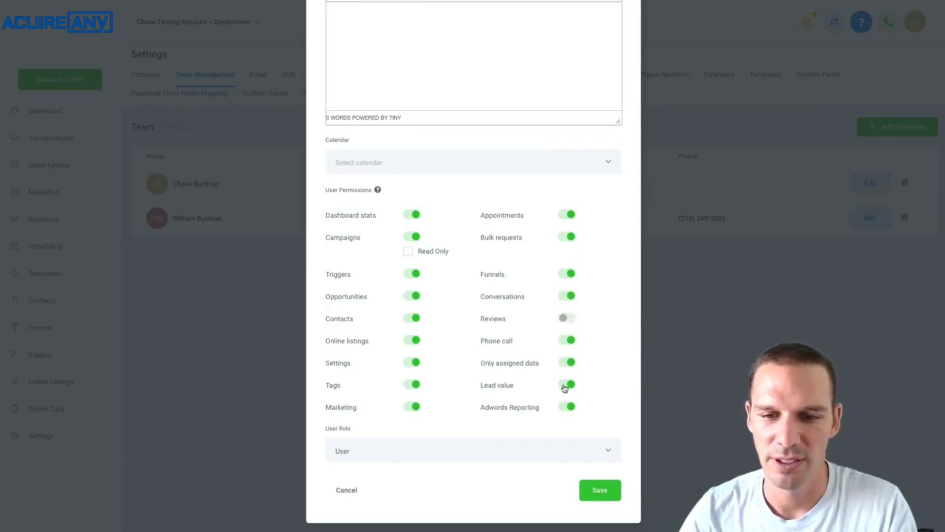
{"action": "left_click", "coordinate": [565, 389]}
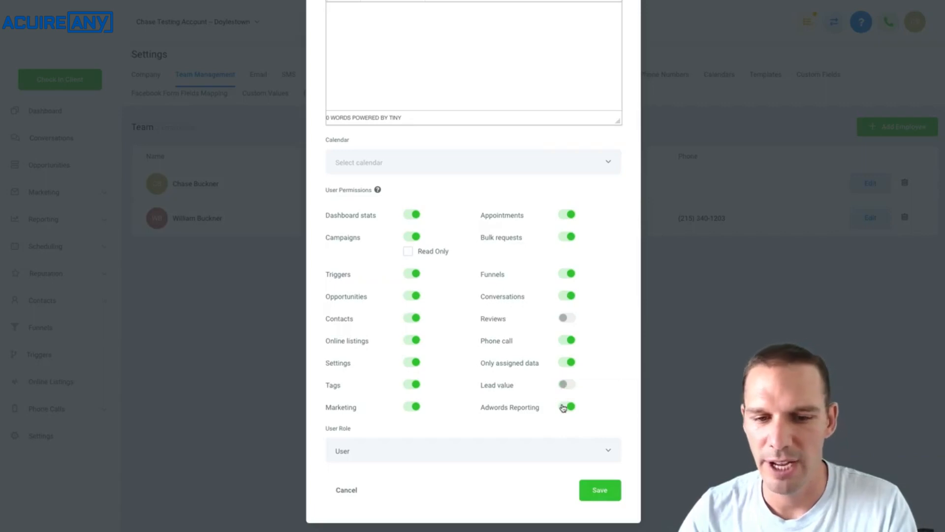
{"action": "left_click", "coordinate": [565, 407]}
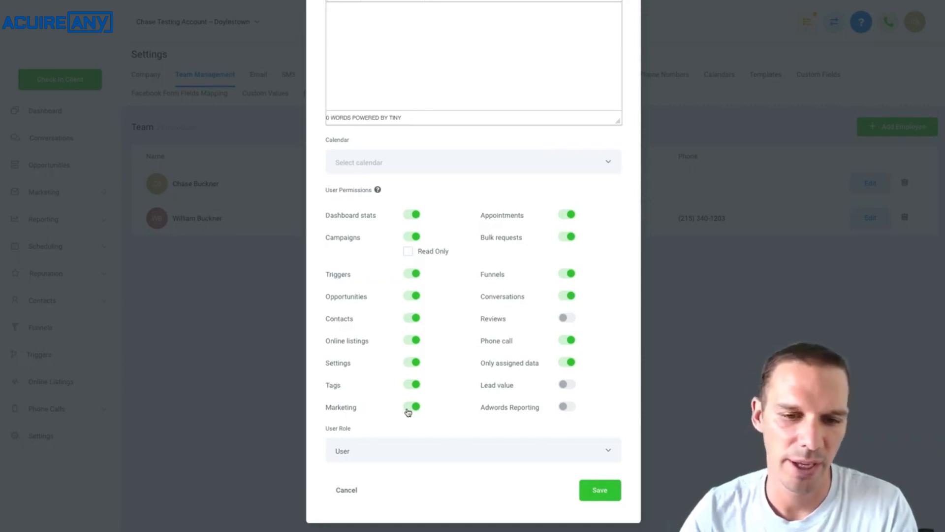
{"action": "left_click", "coordinate": [413, 408]}
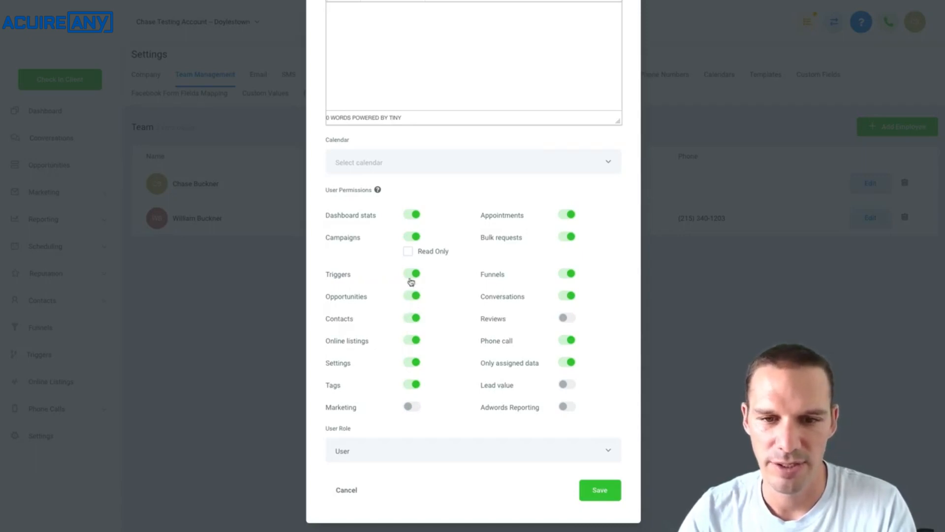
{"action": "left_click", "coordinate": [411, 279]}
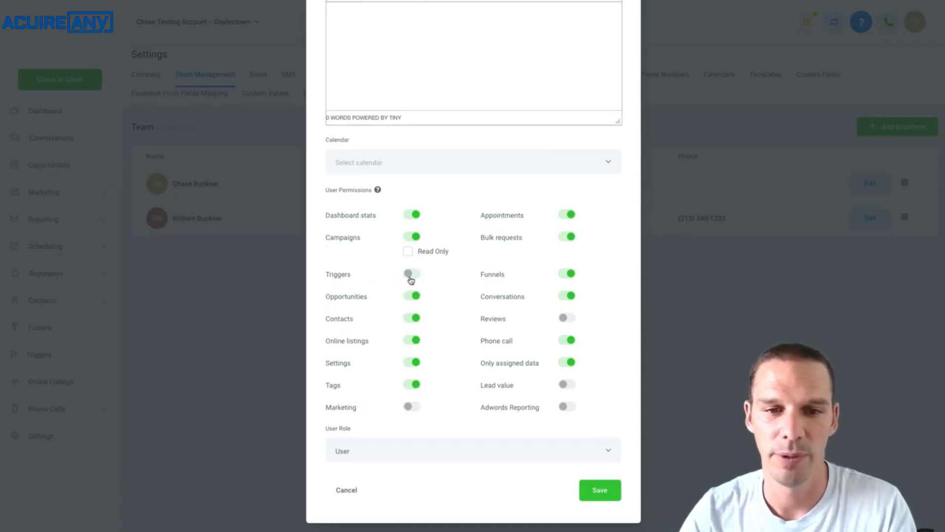
{"action": "left_click", "coordinate": [411, 238]}
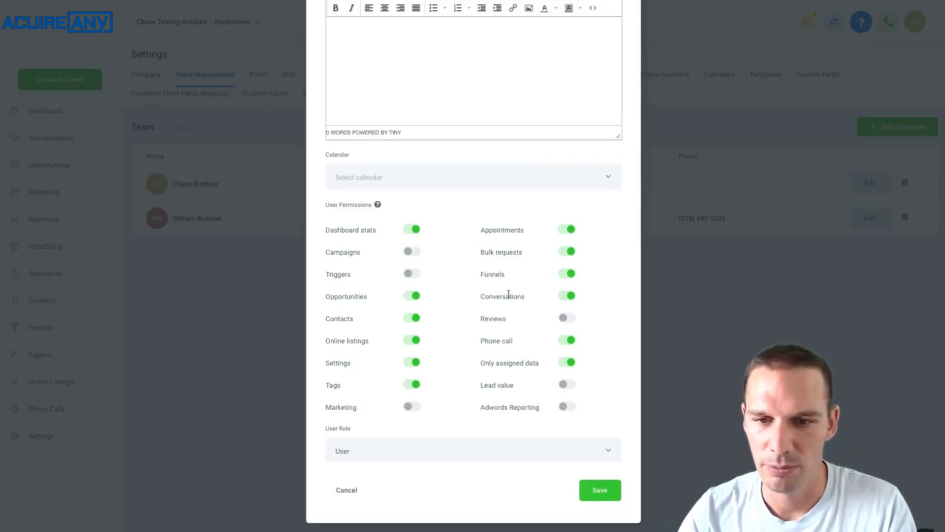
{"action": "left_click", "coordinate": [567, 275]}
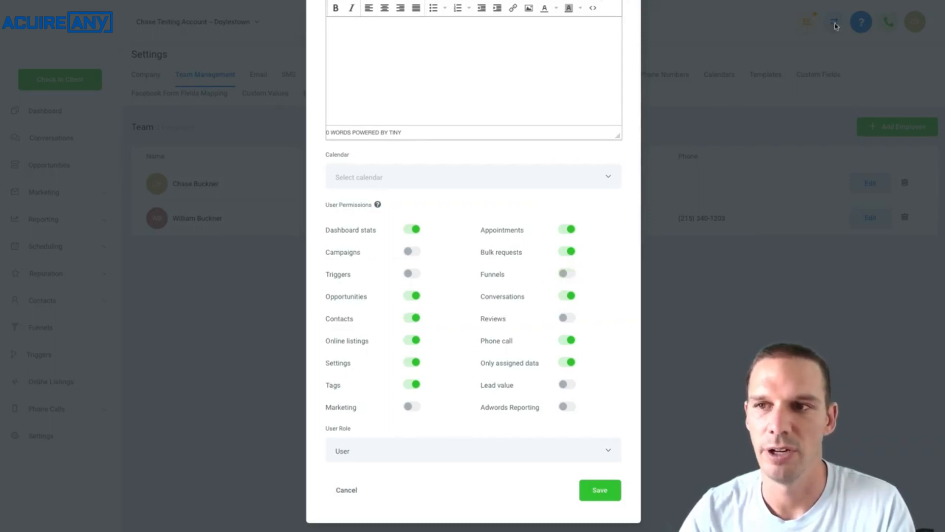
{"action": "left_click", "coordinate": [596, 490]}
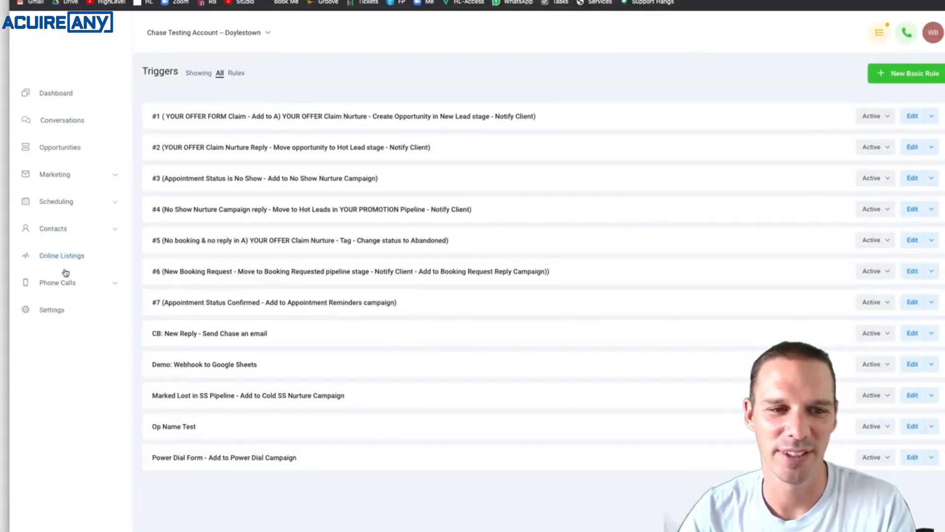
{"action": "left_click", "coordinate": [66, 97]}
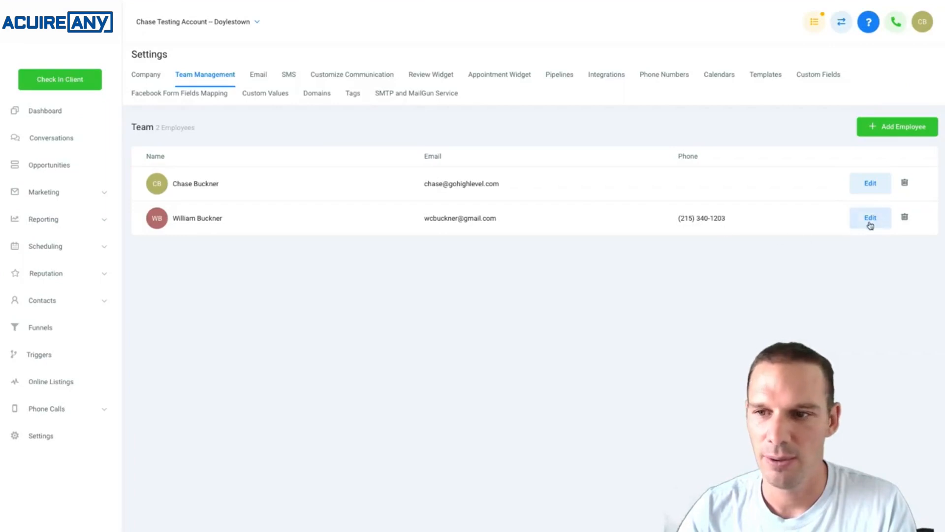
Re-enable Campaigns, Triggers, Marketing, Funnels, Reviews, Lead value and Adwords Reporting for the second employee, and disable Only assigned data
{"action": "left_click", "coordinate": [870, 218]}
{"action": "scroll", "coordinate": [481, 238], "scroll_direction": "down", "scroll_amount": 7}
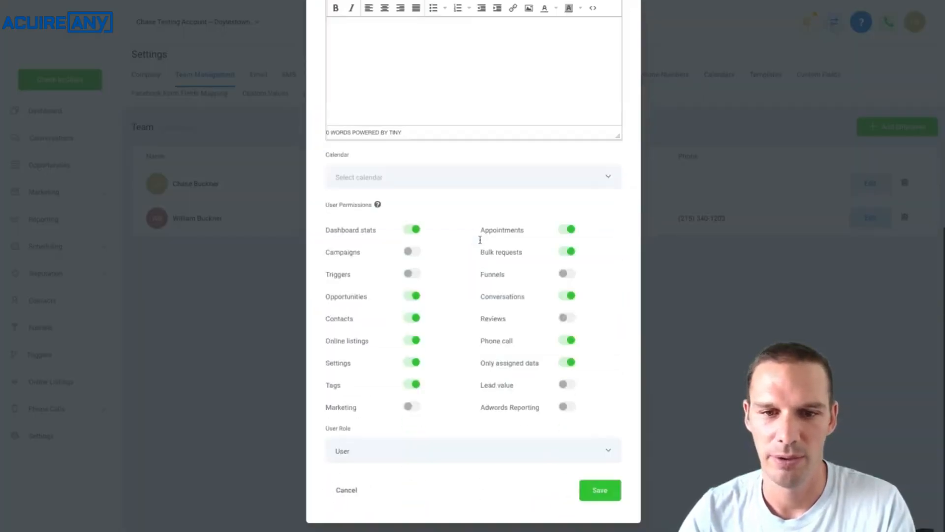
{"action": "left_click", "coordinate": [413, 252]}
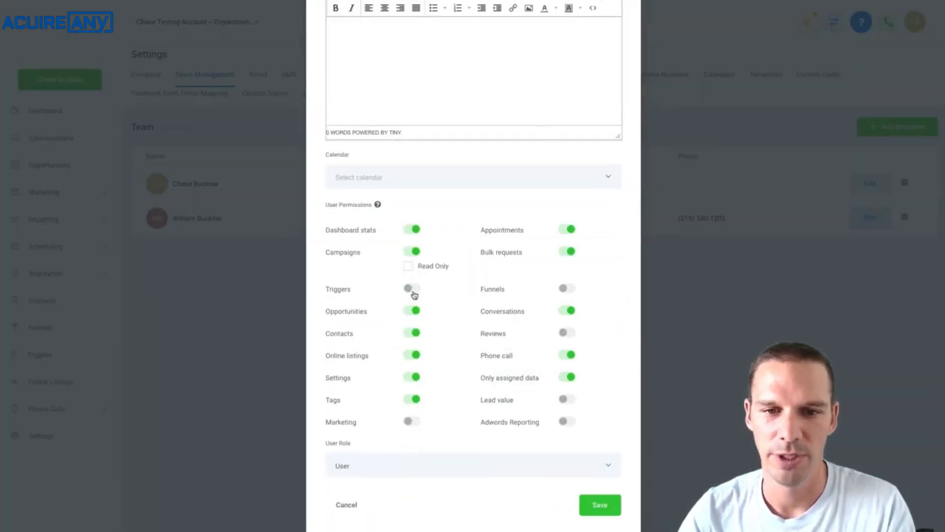
{"action": "left_click", "coordinate": [413, 292]}
{"action": "left_click", "coordinate": [413, 423]}
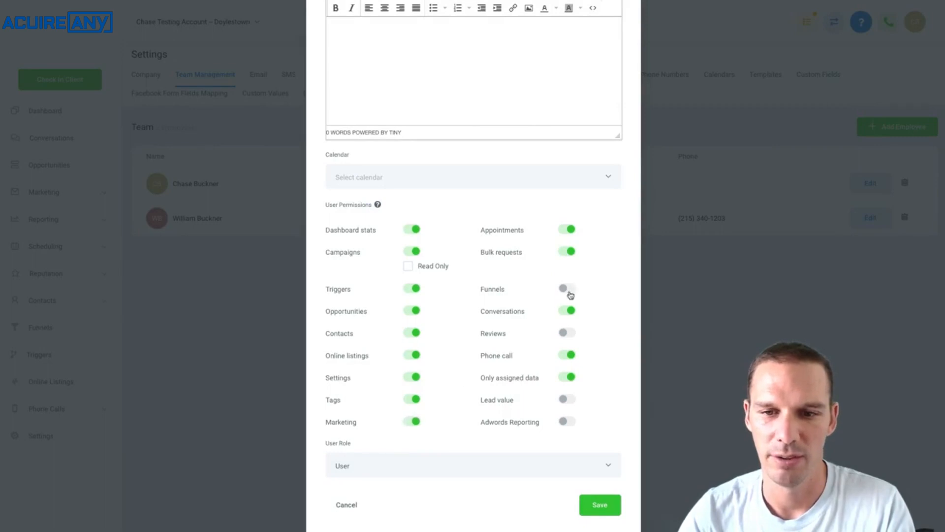
{"action": "left_click", "coordinate": [569, 290]}
{"action": "left_click", "coordinate": [567, 335]}
{"action": "left_click", "coordinate": [567, 401]}
{"action": "left_click", "coordinate": [567, 423]}
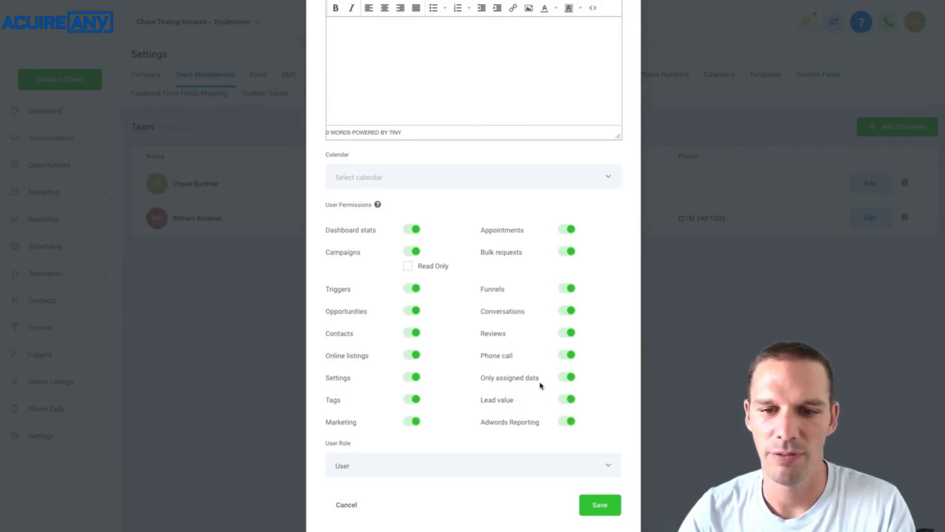
{"action": "left_click", "coordinate": [567, 380]}
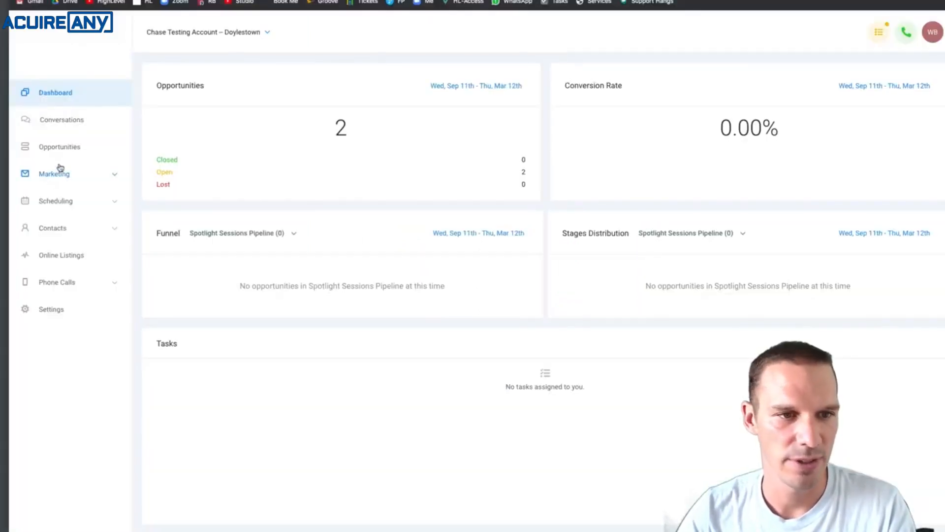
Check the YOUR PROMOTION Pipeline opportunities in the employee's session before and after saving the permission changes
{"action": "left_click", "coordinate": [68, 154]}
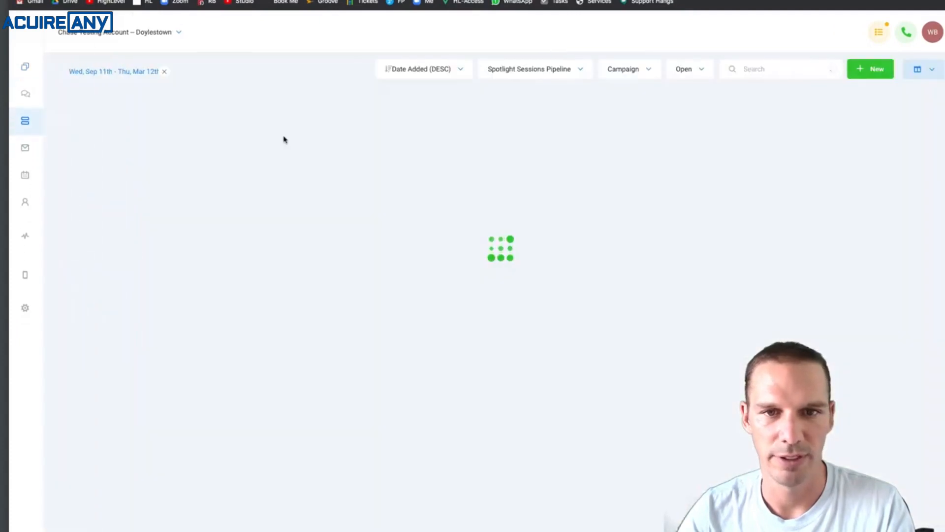
{"action": "left_click", "coordinate": [511, 75]}
{"action": "left_click", "coordinate": [507, 108]}
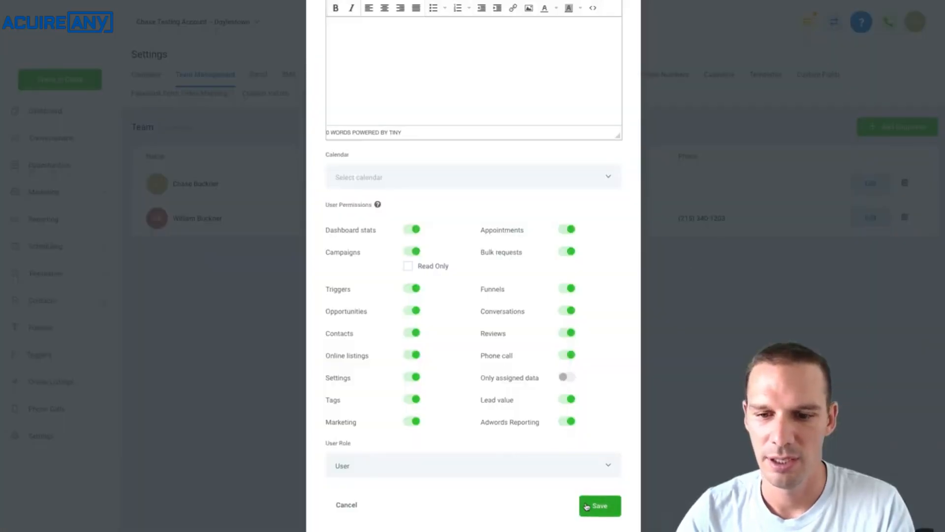
{"action": "left_click", "coordinate": [587, 507]}
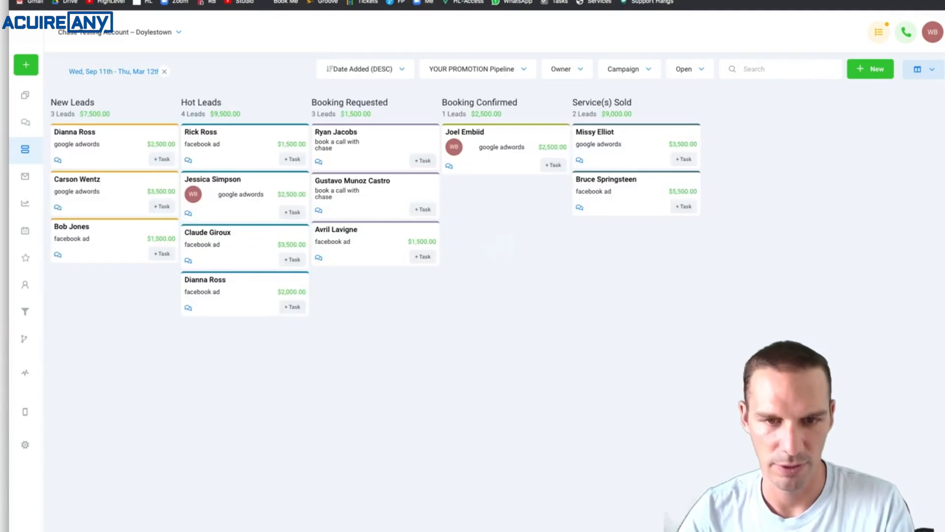
{"action": "left_click", "coordinate": [60, 163]}
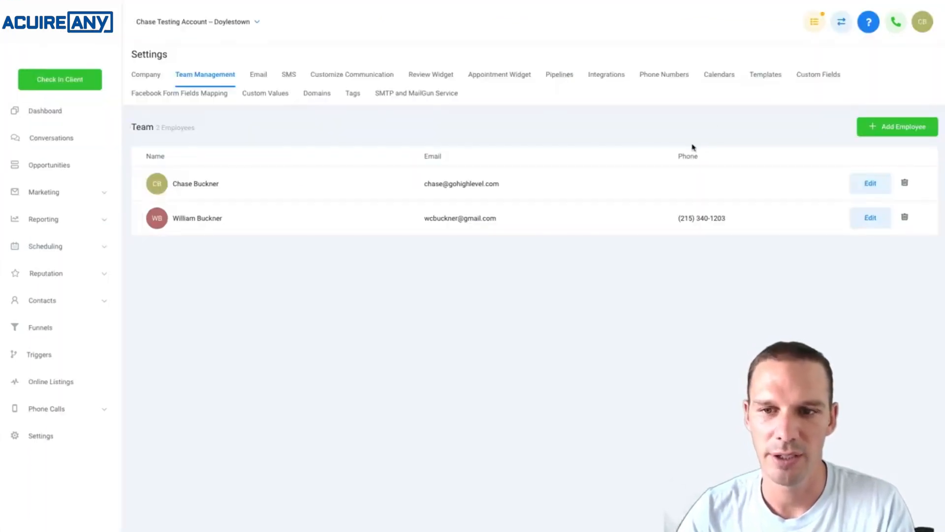
Turn Only assigned data back on in the second employee's user permissions and save the profile
{"action": "left_click", "coordinate": [871, 217]}
{"action": "scroll", "coordinate": [586, 298], "scroll_direction": "down", "scroll_amount": 8}
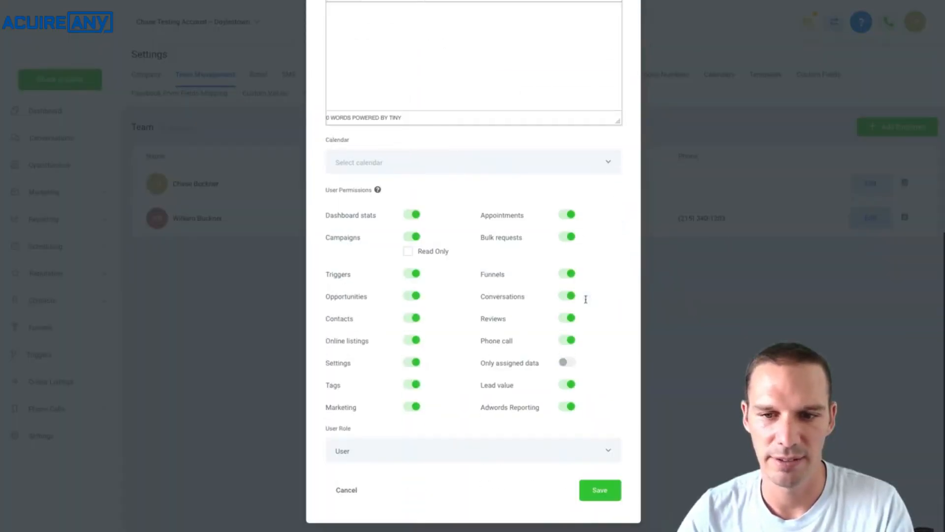
{"action": "left_click", "coordinate": [573, 365]}
{"action": "left_click", "coordinate": [601, 491]}
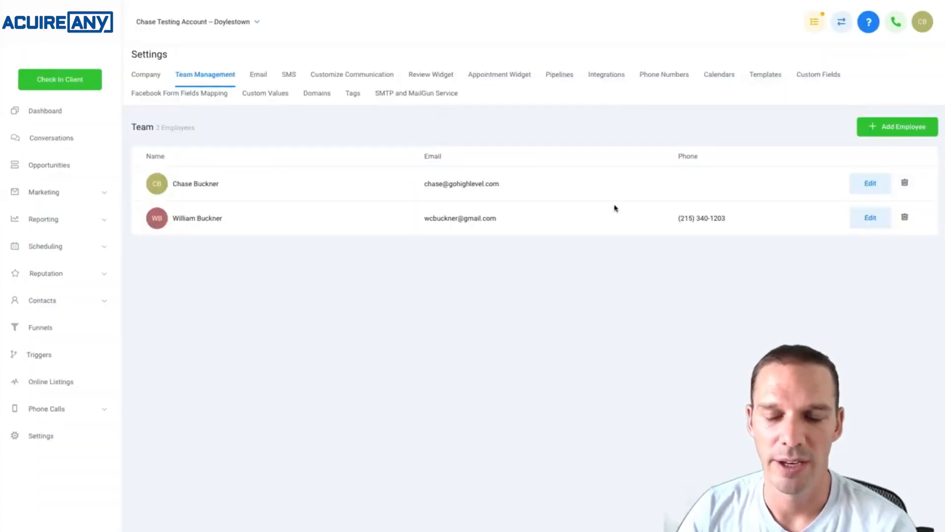
Reopen the second employee's profile, disable the Only assigned data permission, and save
{"action": "left_click", "coordinate": [860, 224]}
{"action": "scroll", "coordinate": [527, 344], "scroll_direction": "down", "scroll_amount": 3}
{"action": "scroll", "coordinate": [526, 345], "scroll_direction": "down", "scroll_amount": 5}
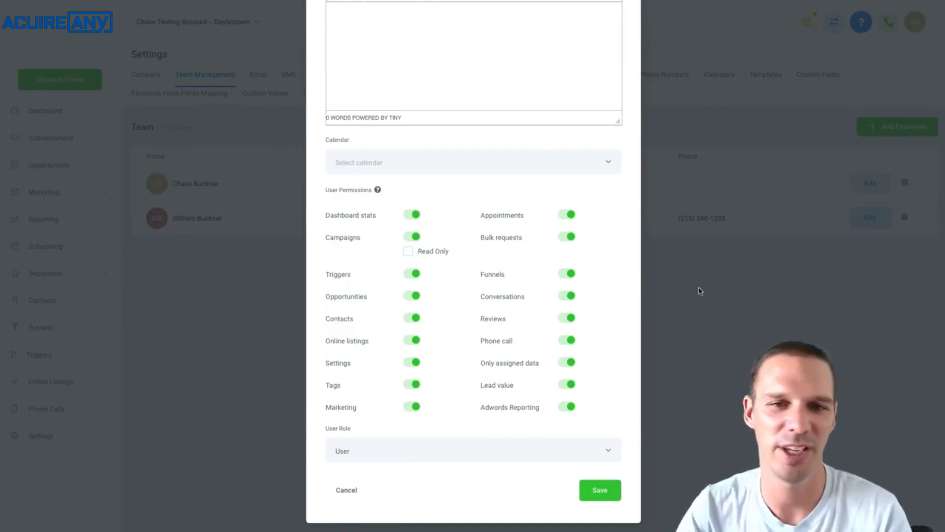
{"action": "left_click", "coordinate": [565, 365]}
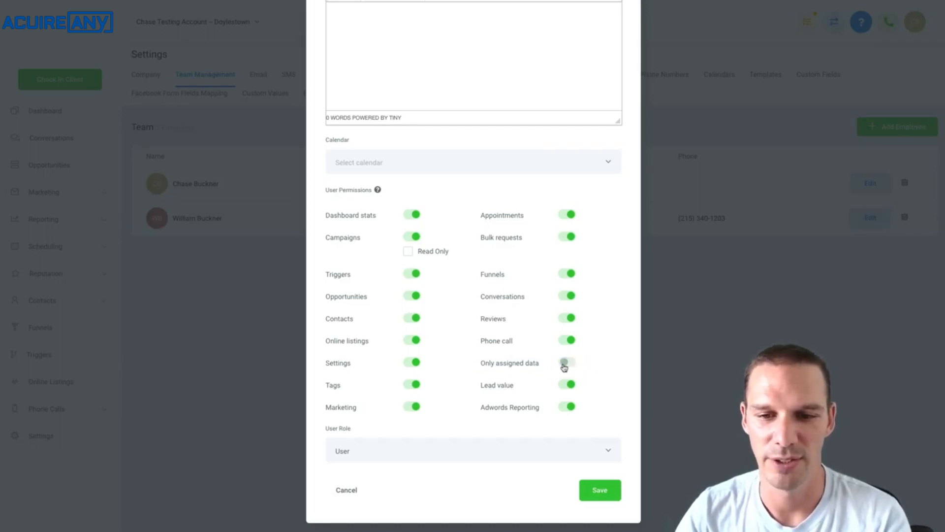
{"action": "left_click", "coordinate": [599, 489]}
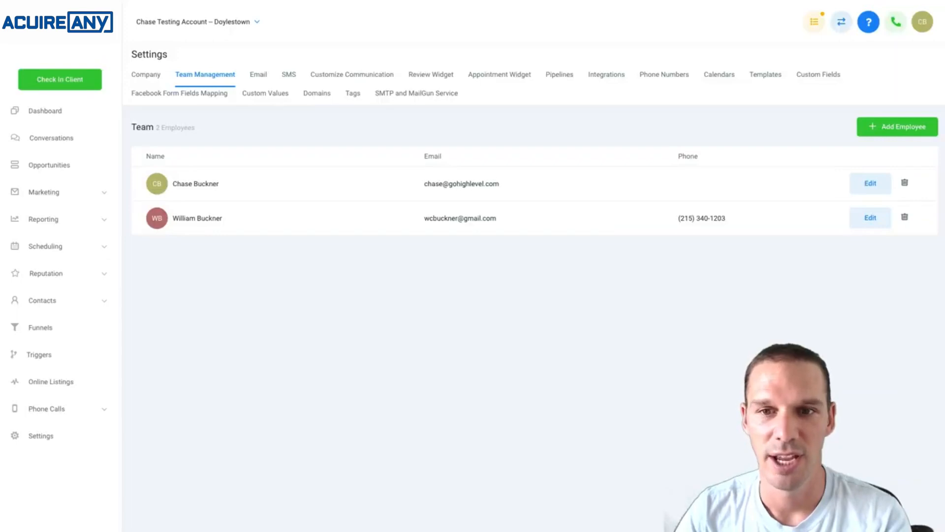